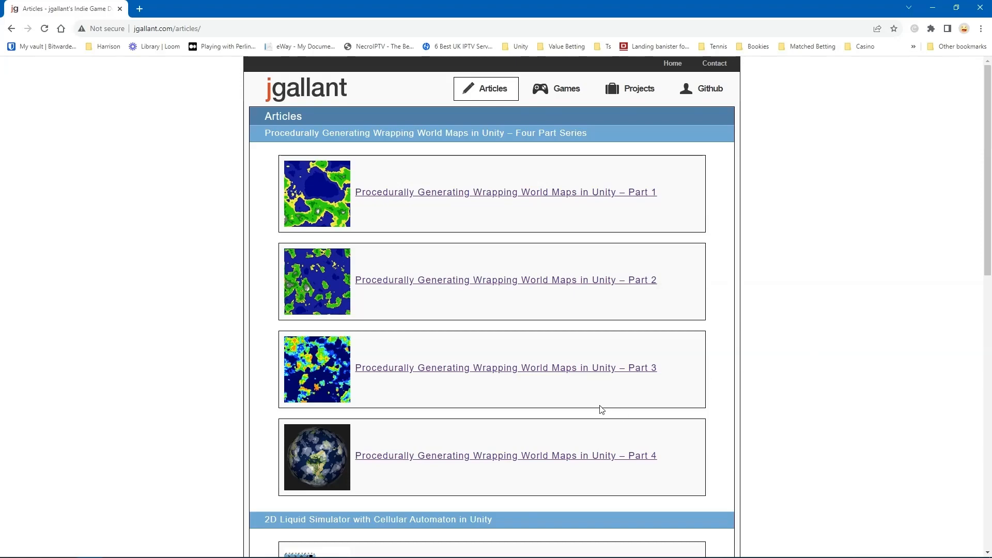
Open Part 4 of the wrapping world maps article series and read its Generating Biomes section.
click(550, 461)
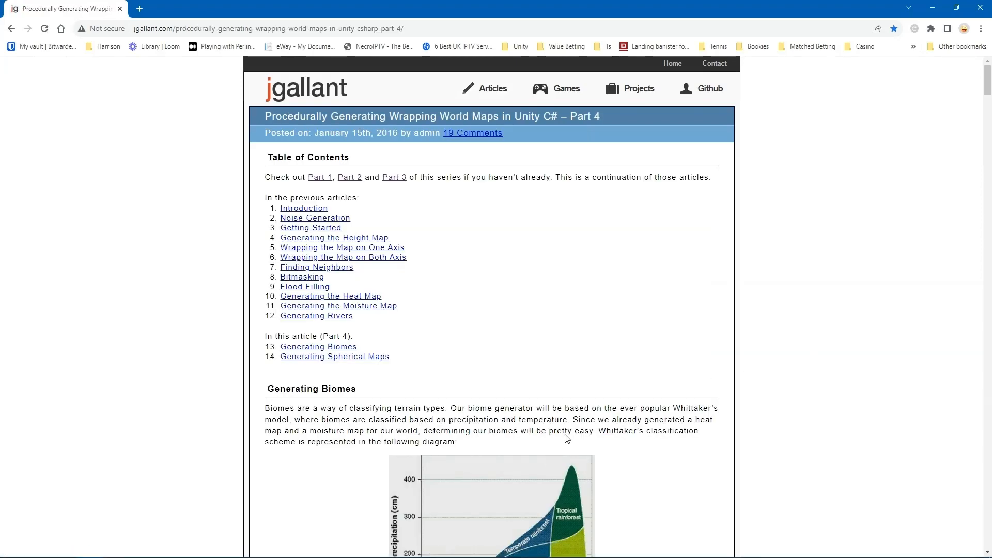
scroll(783, 399, down, 4)
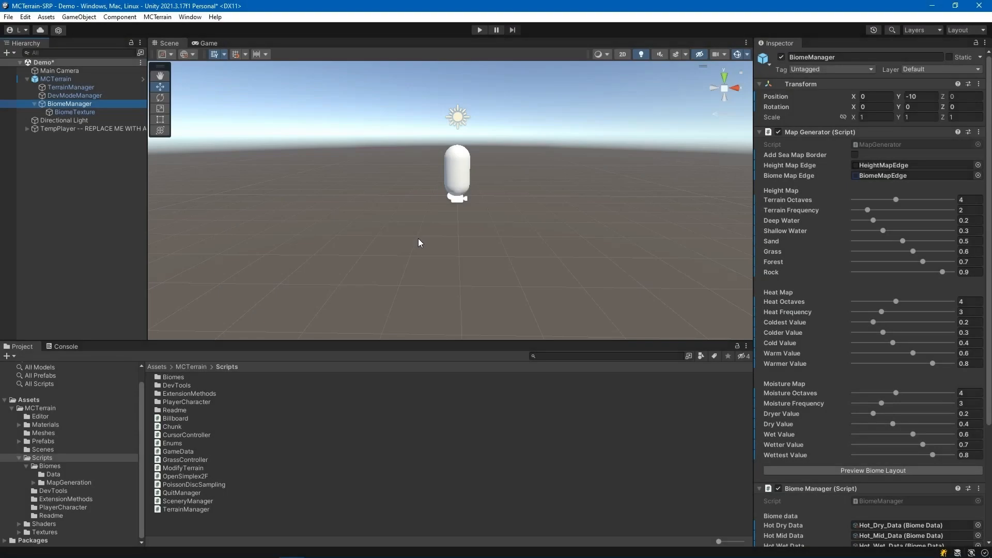
In Unity, align the scene view to the BiomeTexture object and frame it.
click(94, 111)
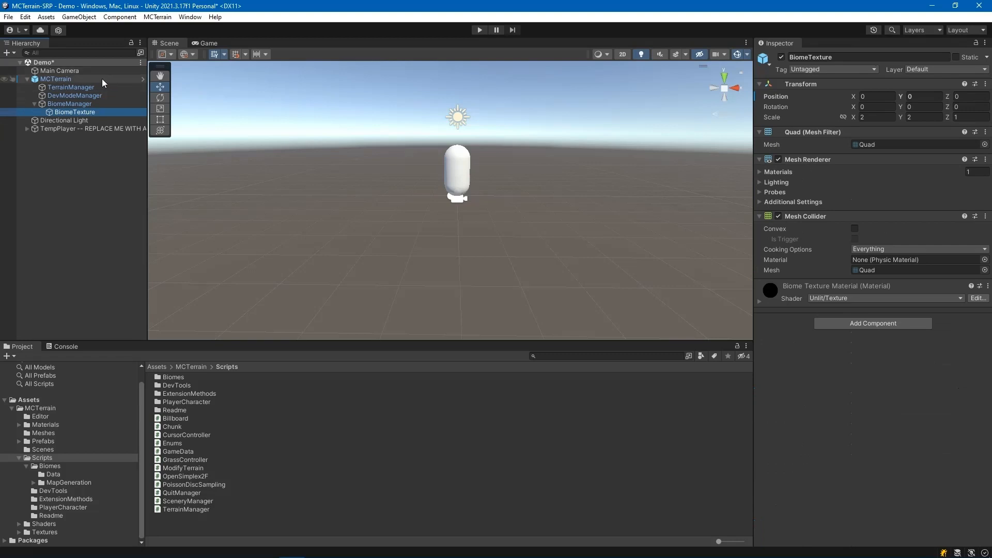
click(82, 17)
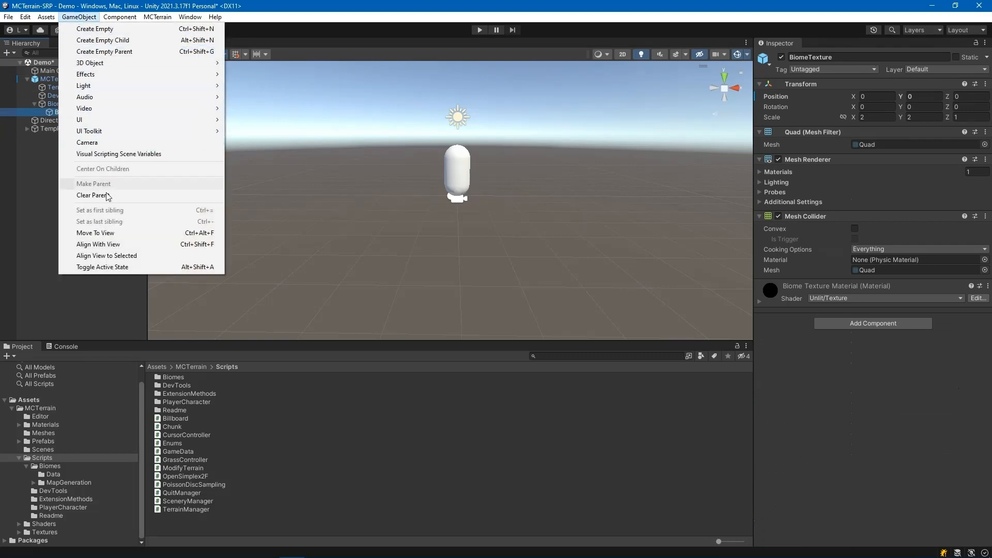
click(120, 255)
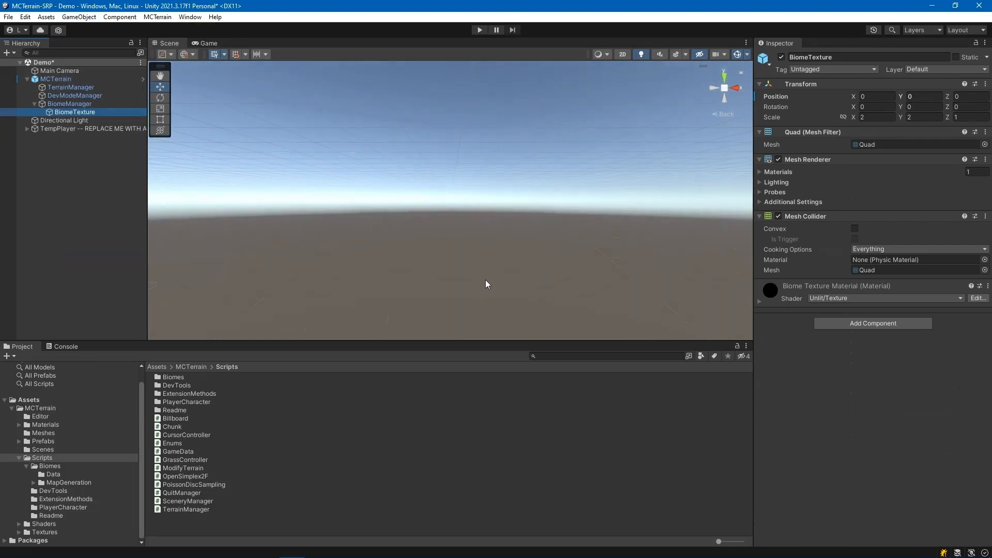
key(f)
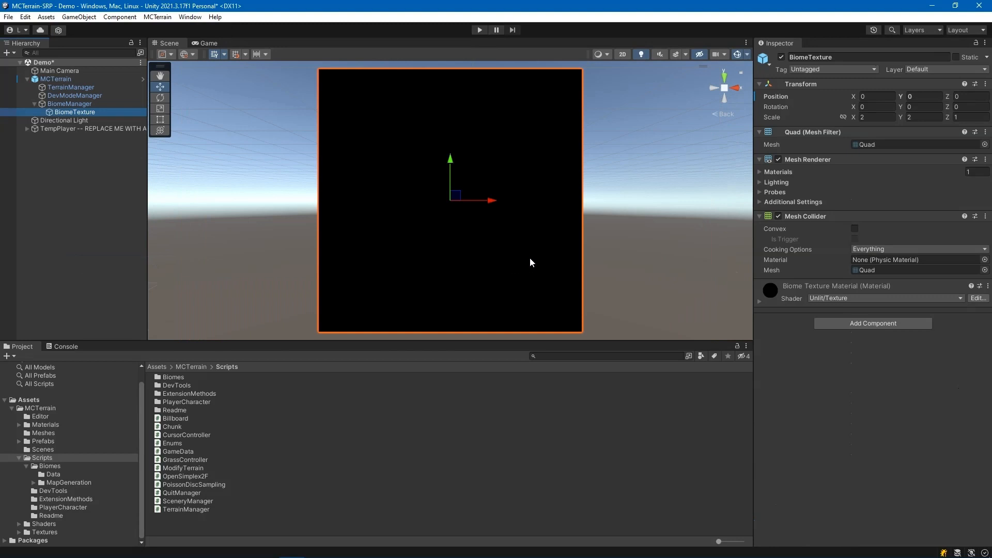
Generate a biome layout preview from BiomeManager's Map Generator and inspect the resulting map up close.
click(77, 104)
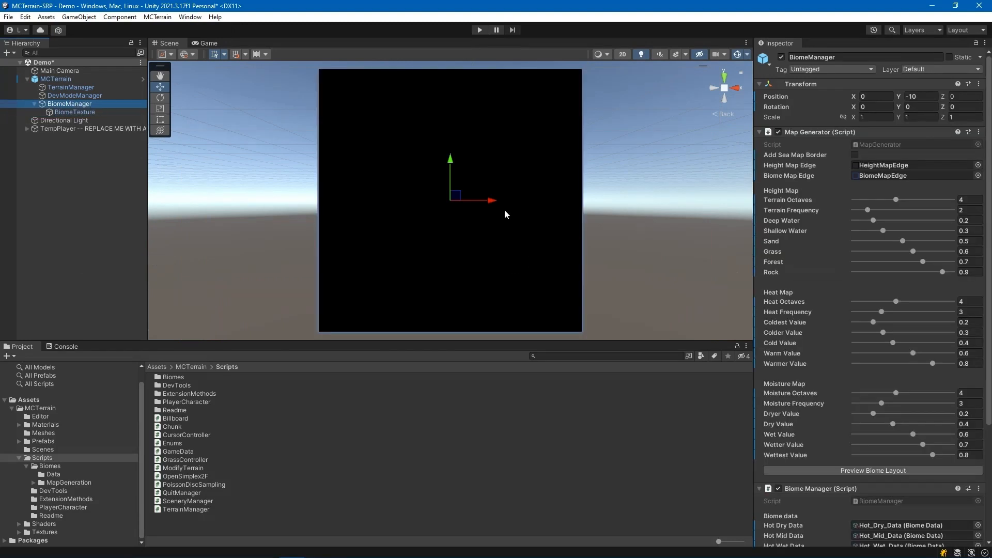
click(903, 469)
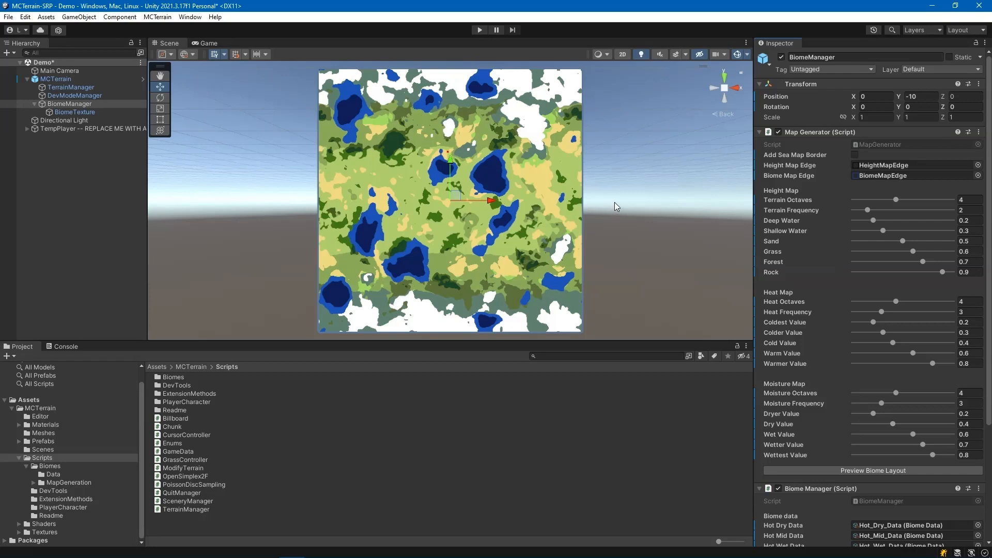
scroll(615, 203, up, 5)
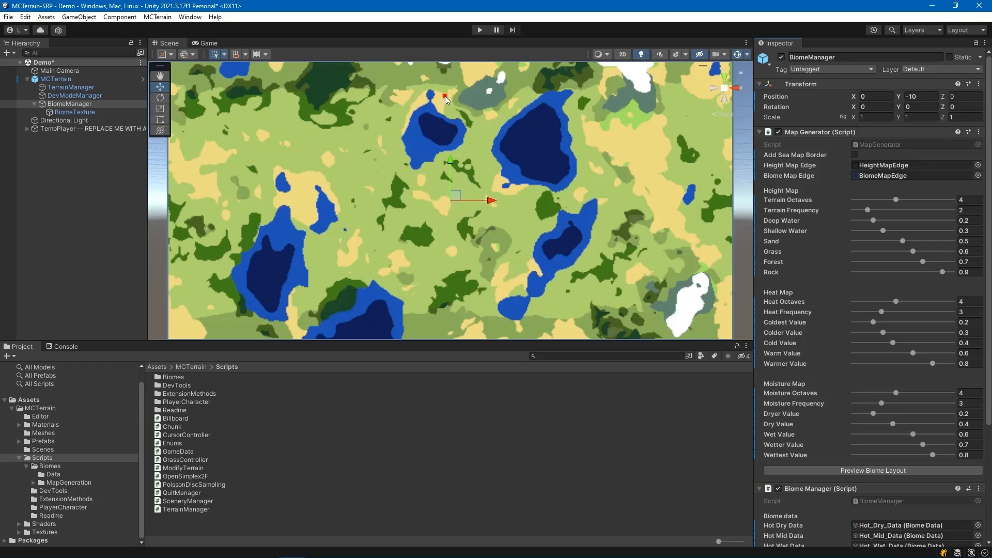
scroll(446, 99, down, 4)
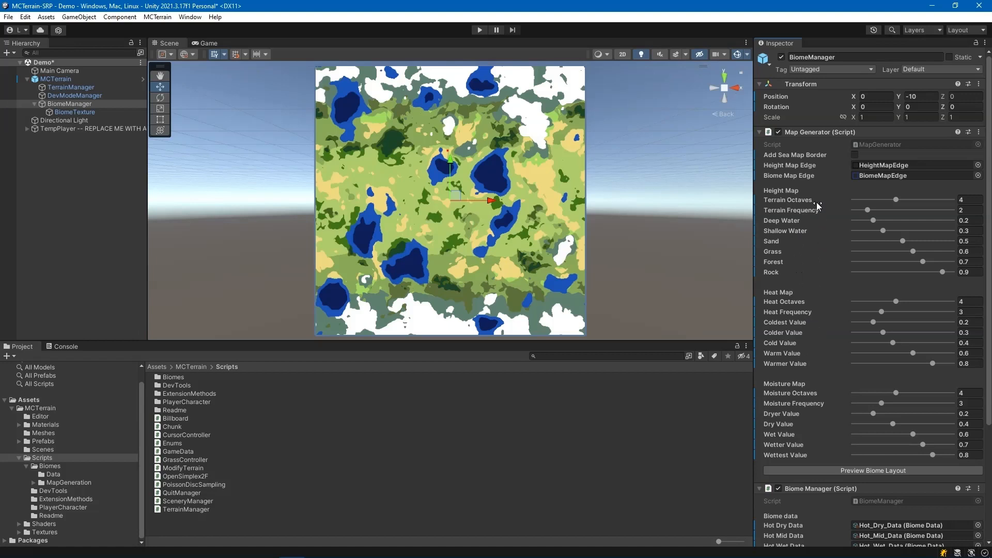
Raise Terrain Octaves to 7 and Terrain Frequency to 6.1, and preview the biome layout.
click(944, 199)
click(926, 209)
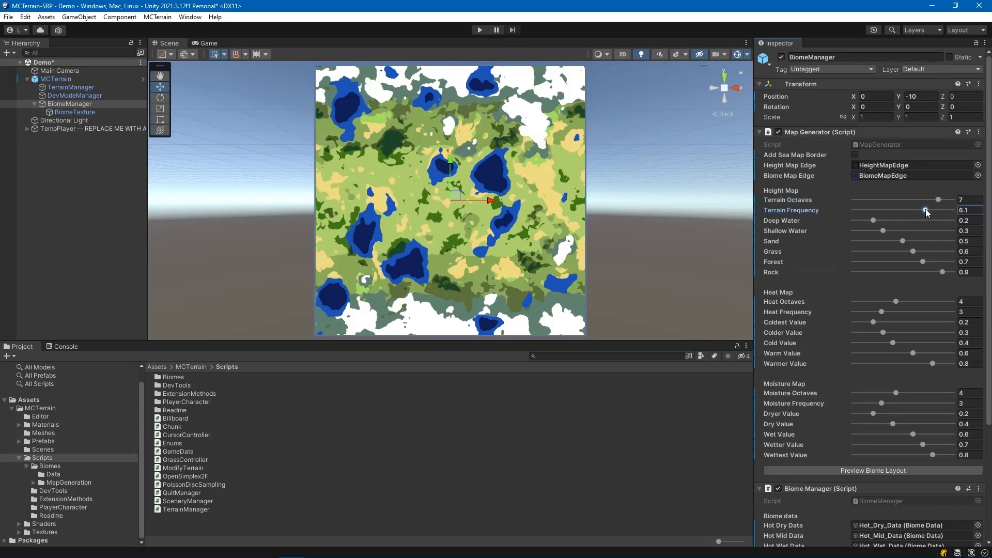
click(891, 469)
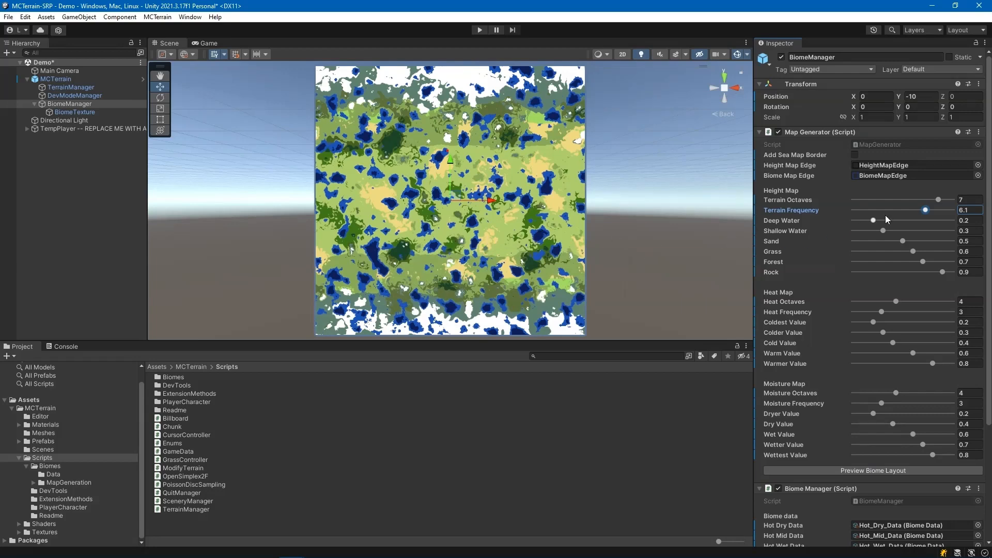
Set Terrain Octaves to 4 and Terrain Frequency to 2, and regenerate the biome preview.
click(970, 201)
text(4)
key(Tab)
text(2)
click(889, 471)
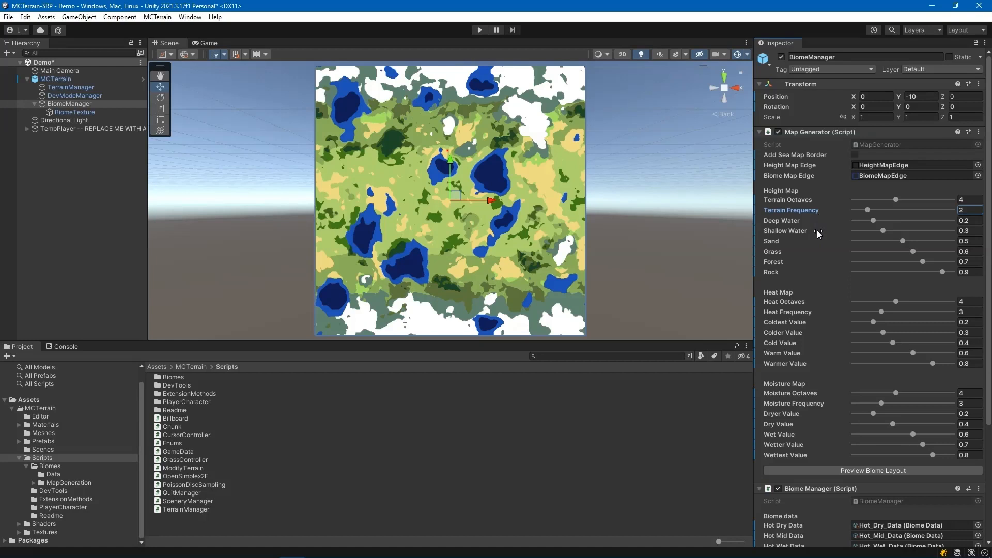
Set the height map's Deep Water and Shallow Water to 0 and preview the biome layout.
click(854, 221)
click(853, 232)
click(883, 470)
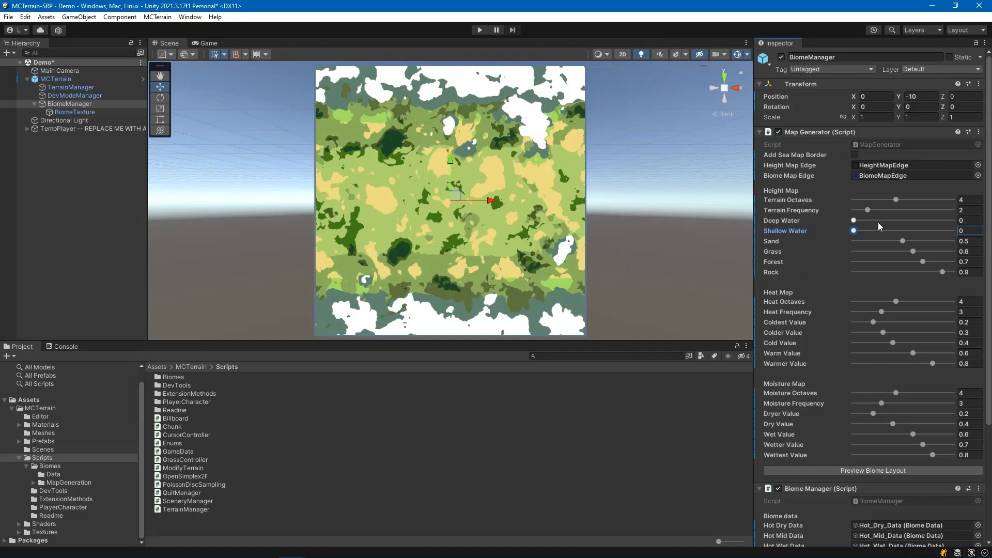
Set Deep Water to 0.2 and Shallow Water to 0.3 in the height map settings.
click(967, 222)
text(0.2)
click(970, 229)
text(0.3)
key(Tab)
Set the moisture map's Wet, Wetter and Wettest values to 0 and Dryer and Dry to 1, with a new biome preview.
click(853, 434)
click(853, 445)
click(852, 455)
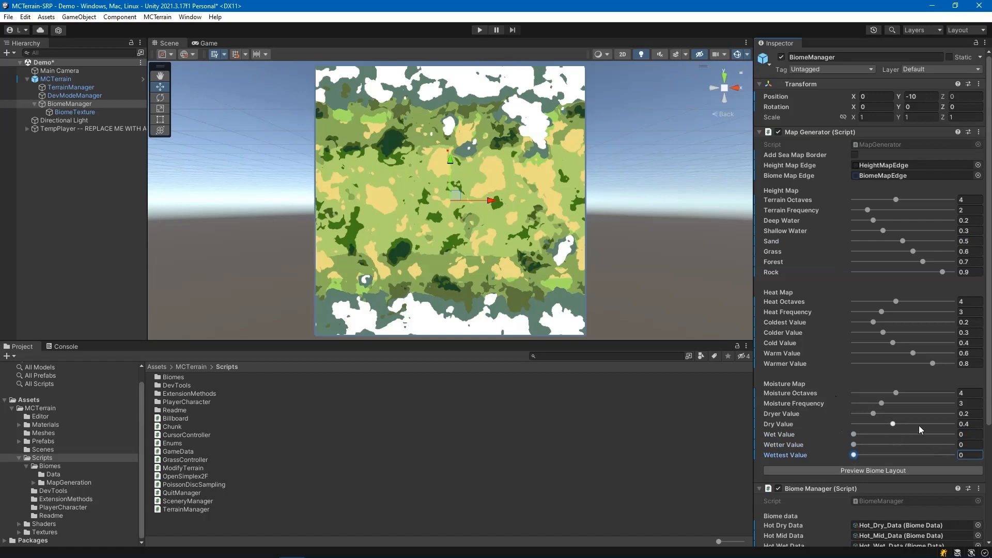
click(953, 413)
click(952, 423)
click(897, 468)
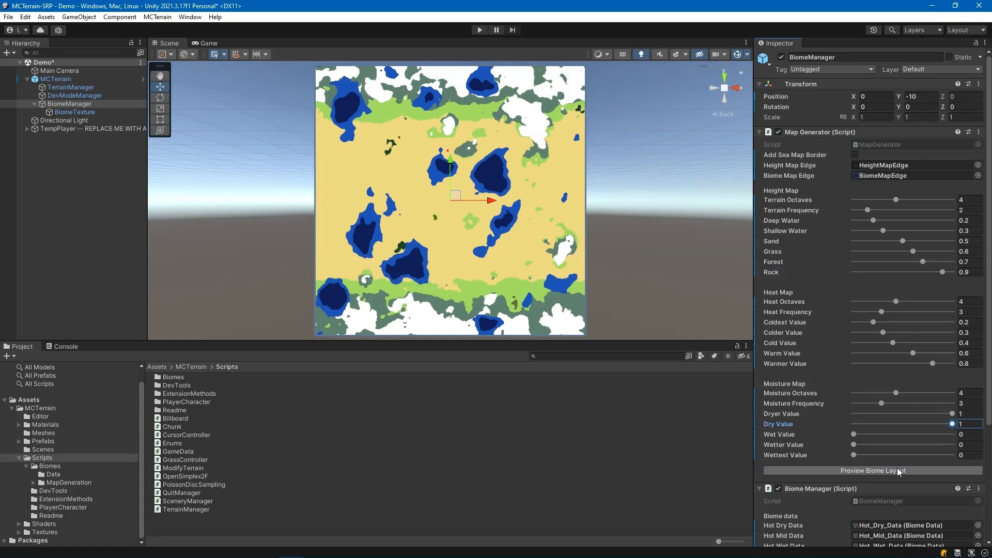
Set the moisture values to Dryer 0.2, Dry 0.4, Wet 0.6, Wetter 0.7 and Wettest 0.8, and regenerate the preview.
click(971, 415)
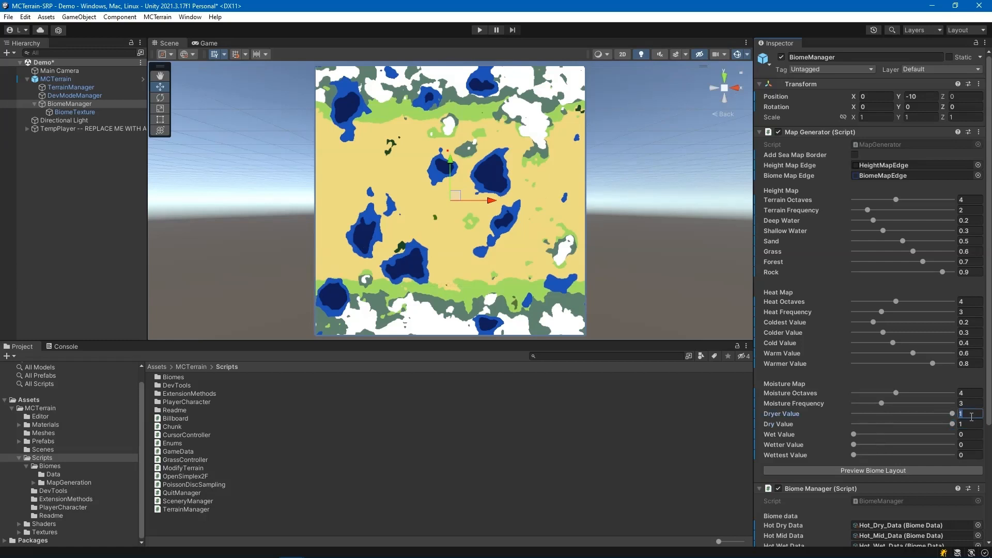
text(02)
key(BackSpace)
text(.2)
key(Tab)
text(0.4)
key(Tab)
text(0.6)
key(Tab)
text(0.7)
key(Tab)
text(0.8)
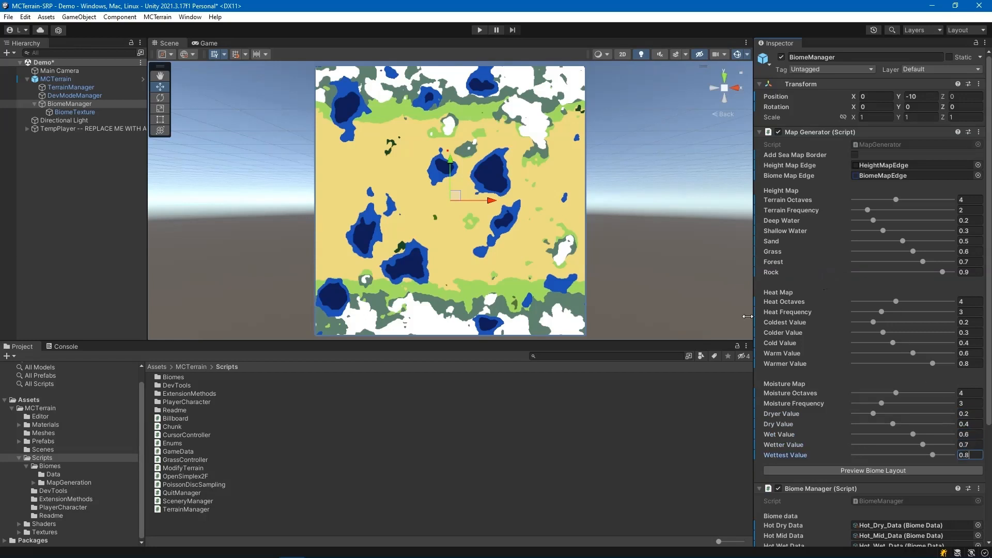
click(887, 469)
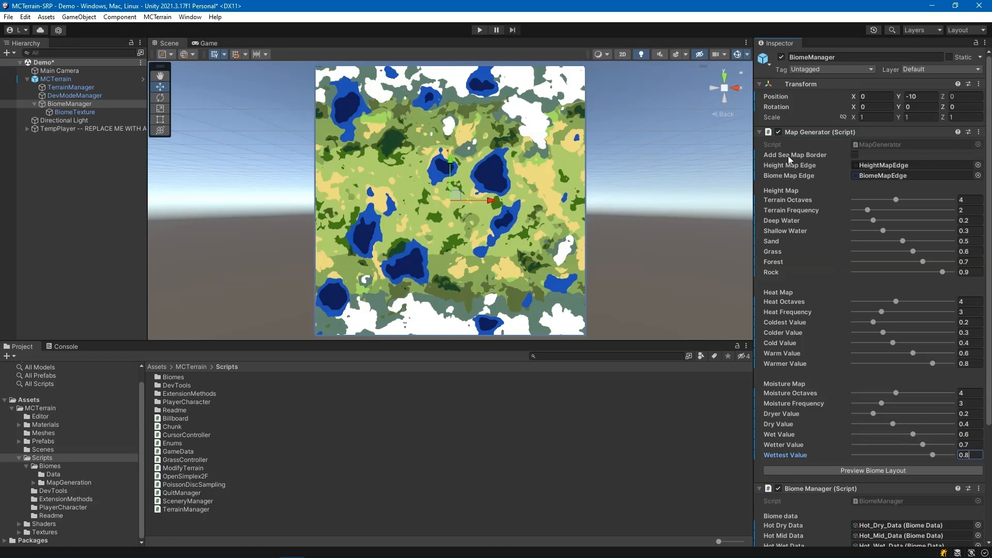
Enable Add Sea Map Border on the Map Generator and preview the biome layout.
click(855, 154)
click(888, 470)
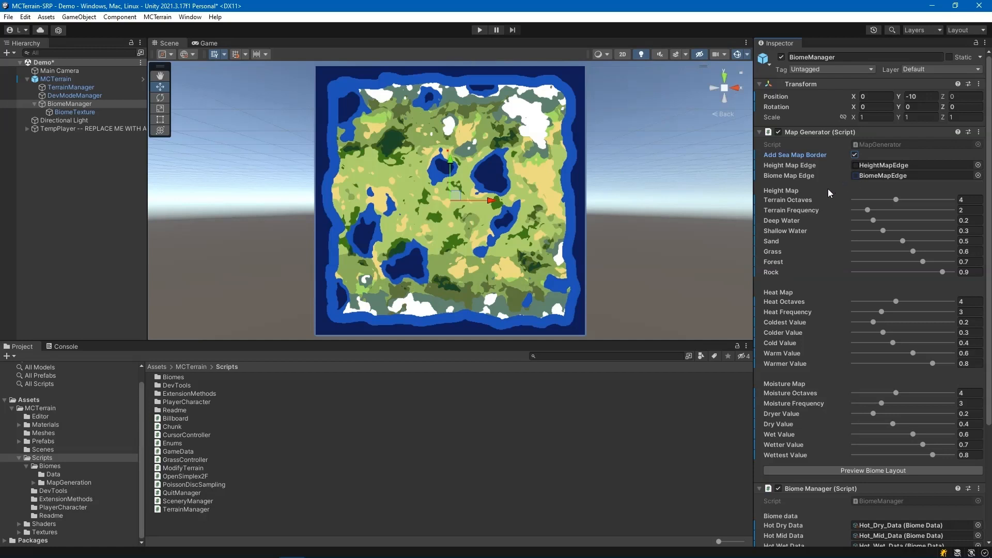
scroll(827, 188, down, 5)
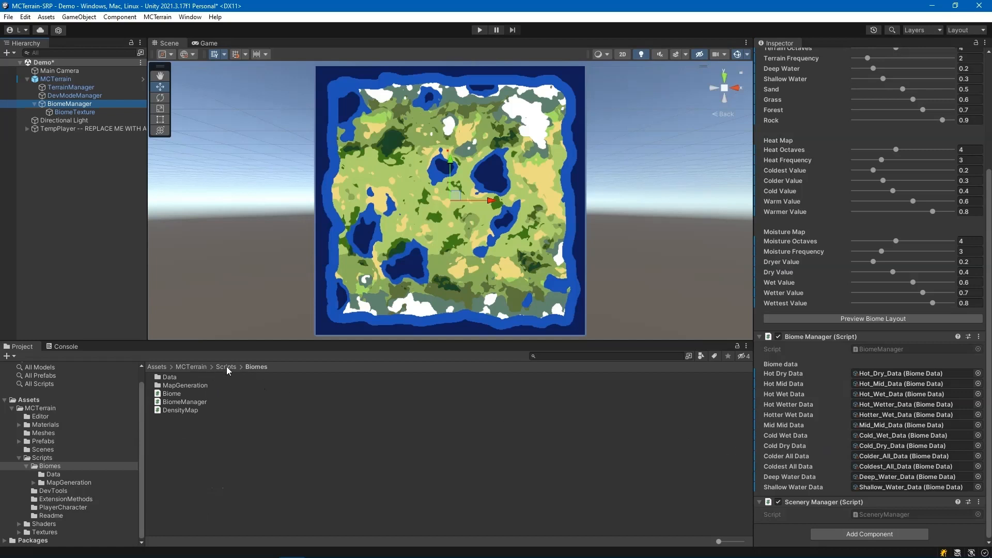
Open the Generator script from the MapGeneration folder to review its BiomeTable, and view the RegionType enum in Enums.cs.
double_click(196, 385)
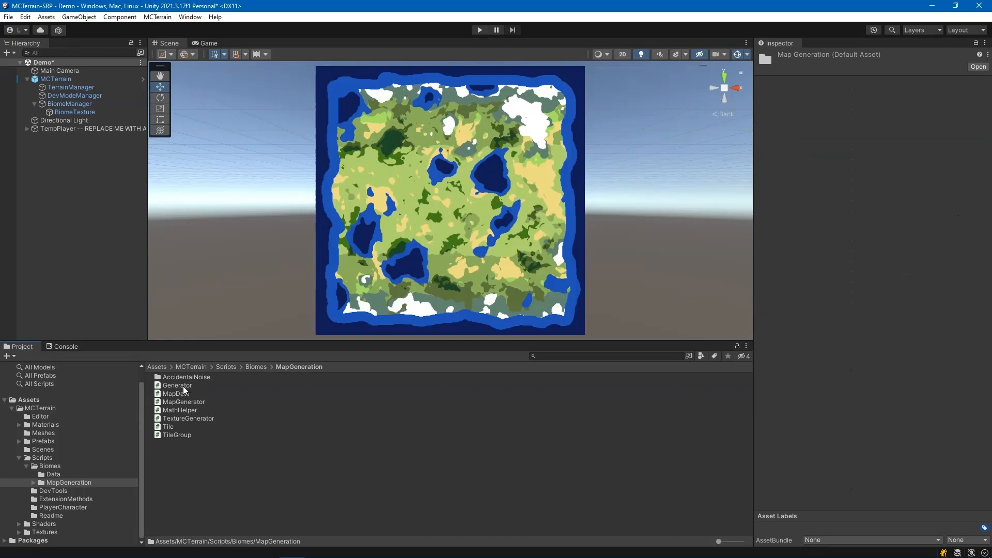
double_click(183, 386)
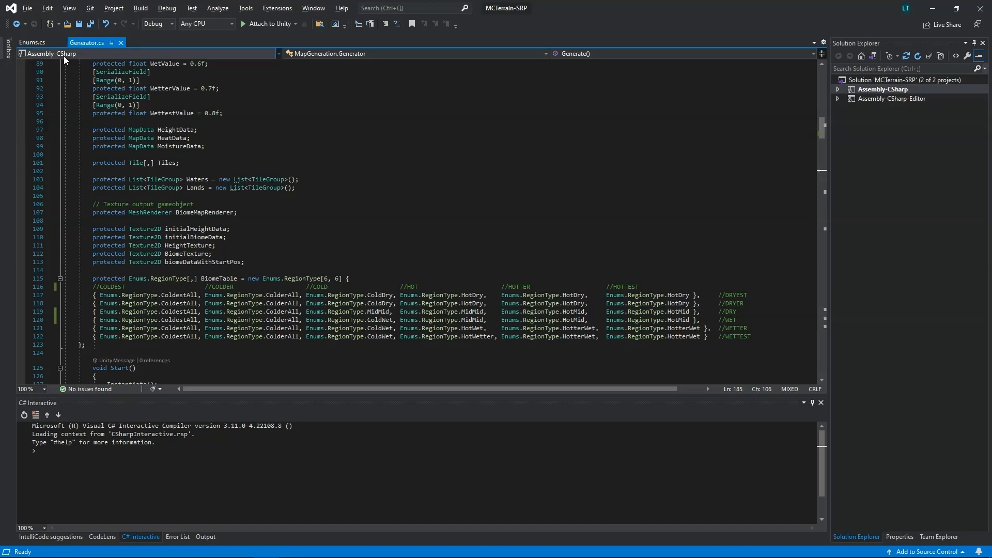
click(35, 43)
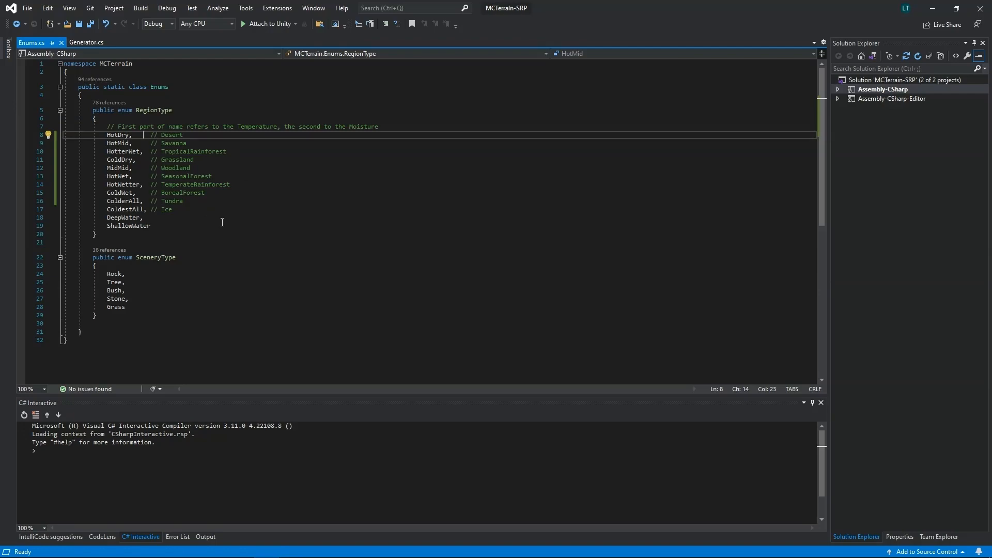
Back in Unity, assign Hot_Dry_Data to the Hot Mid, Hot Wet and Hot Wetter Data slots and preview the layout.
key(alt+Tab)
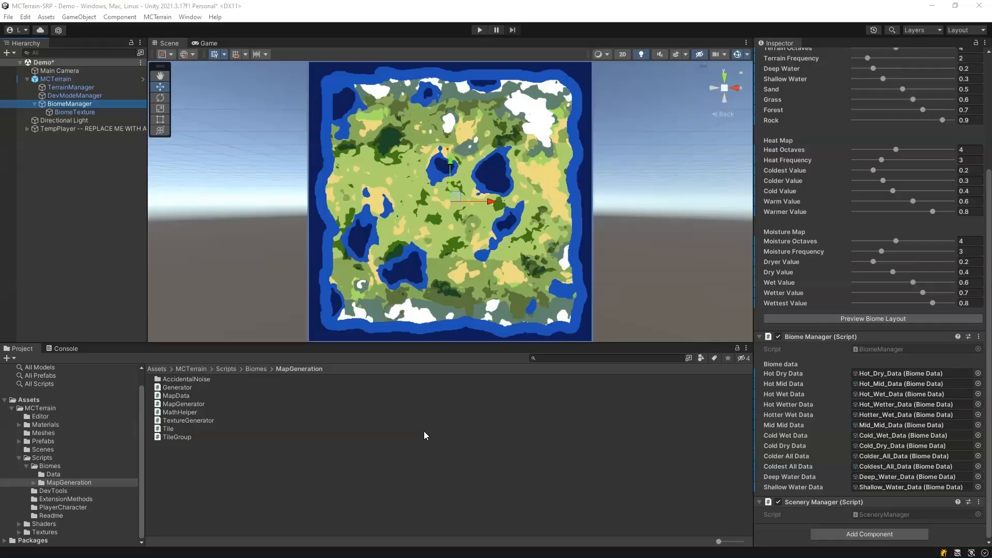
click(54, 473)
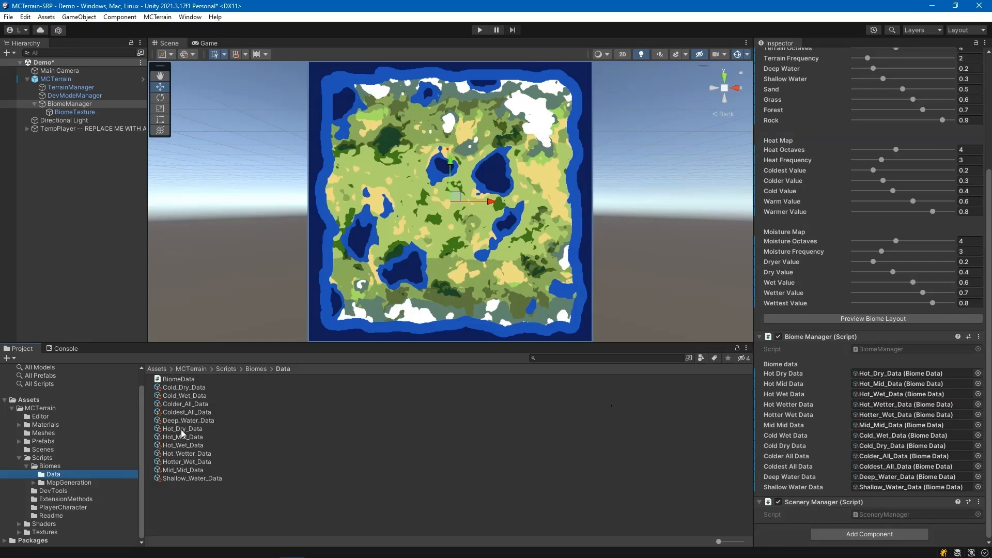
drag(181, 430, 919, 383)
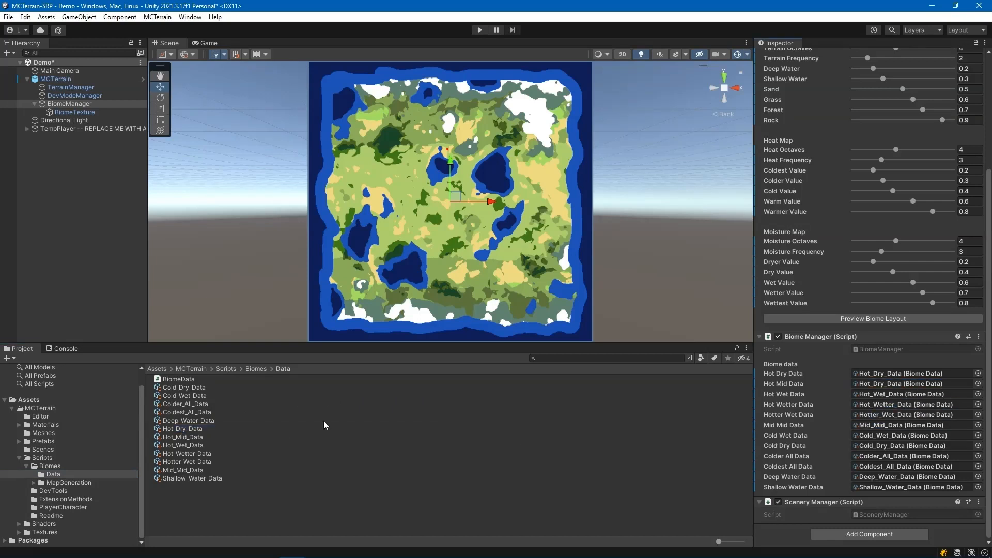
drag(174, 430, 888, 393)
drag(187, 428, 892, 401)
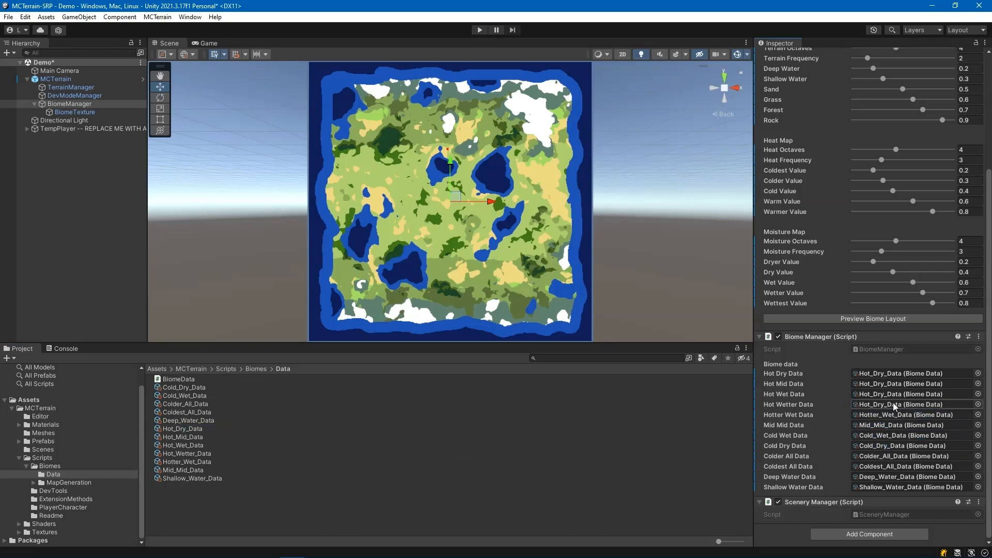
click(881, 318)
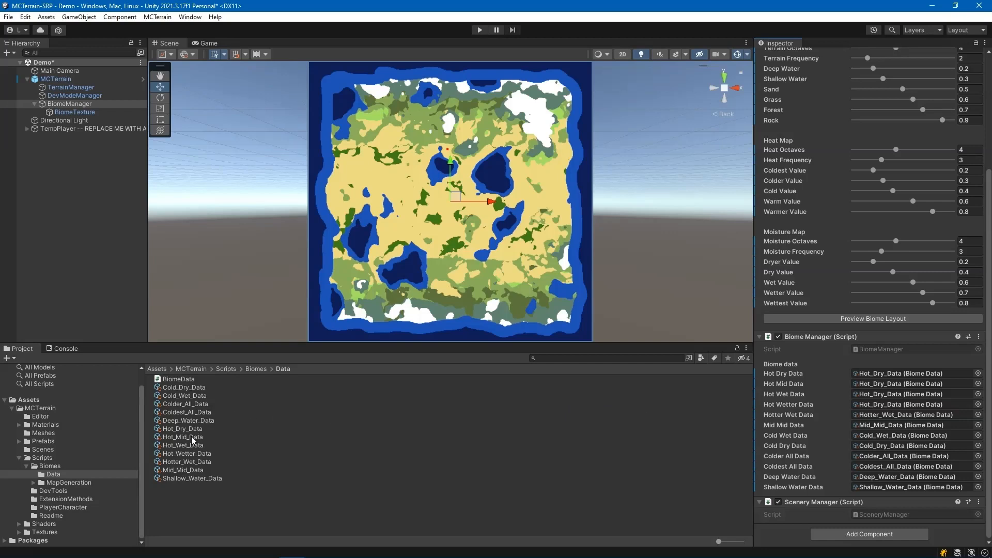
Reassign Hot_Mid_Data, Hot_Wet_Data and Hot_Wetter_Data to their matching Biome Manager slots and regenerate the preview.
drag(191, 436, 873, 385)
drag(186, 446, 891, 394)
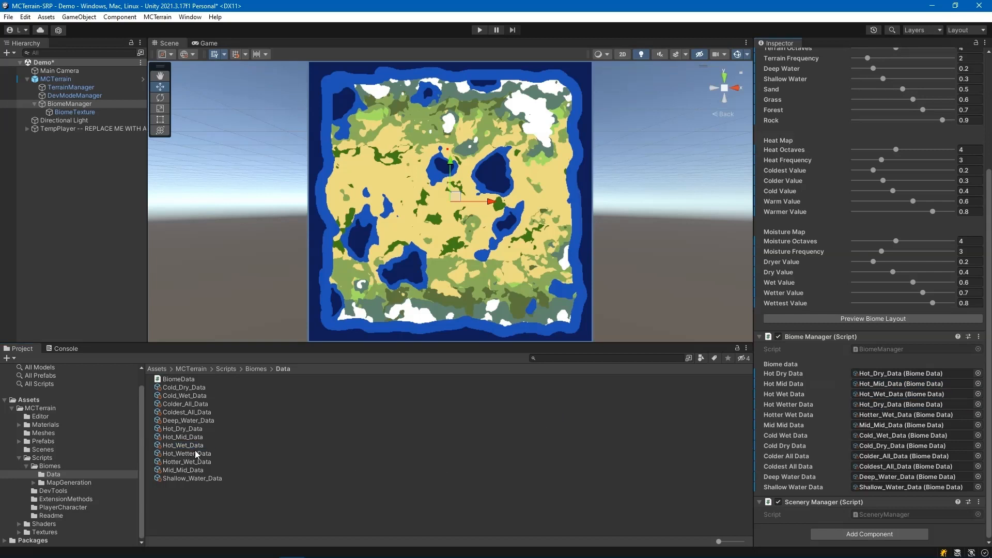
drag(197, 454, 885, 406)
click(894, 319)
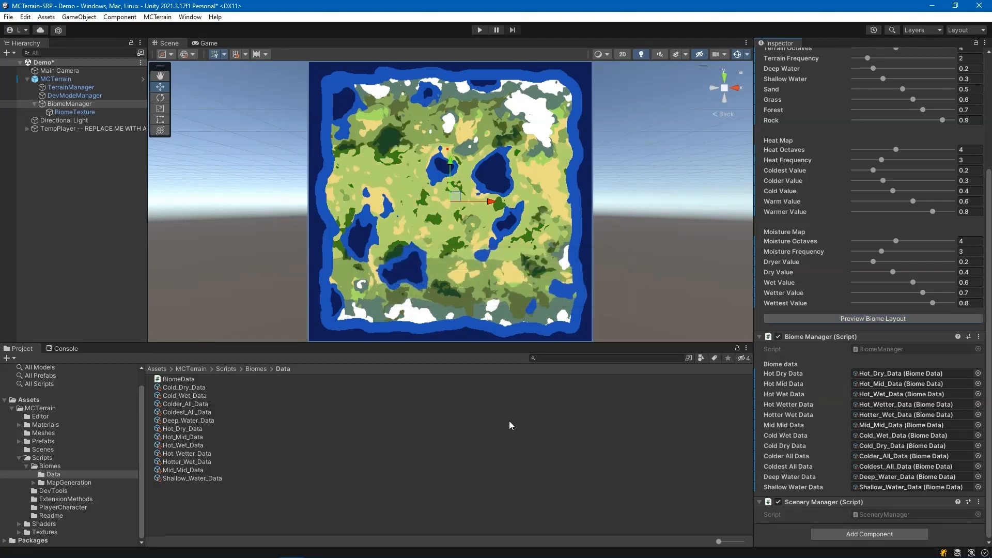
Open the Hot_Mid_Data asset and examine its tree, bush, rock and stone settings, including the Tree Prefabs list.
click(321, 438)
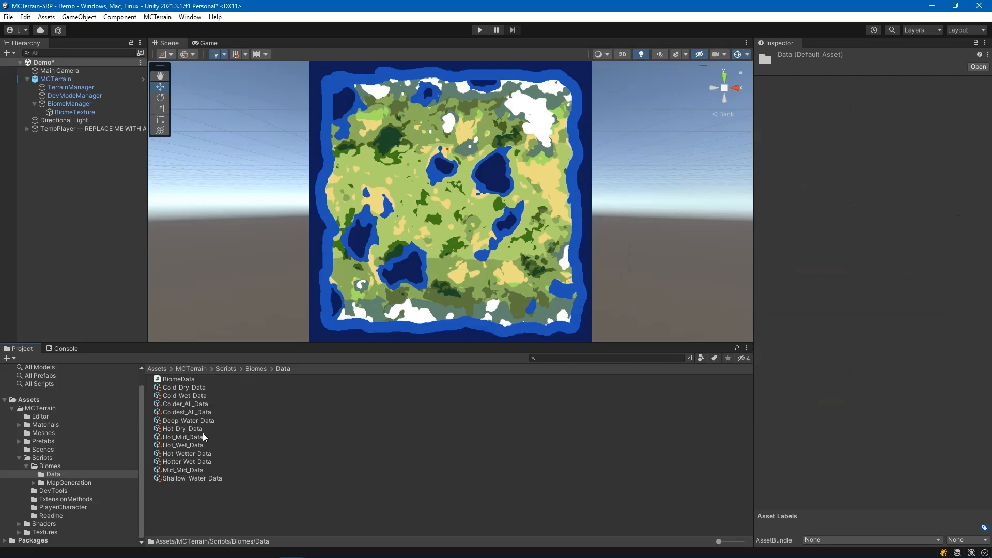
click(190, 438)
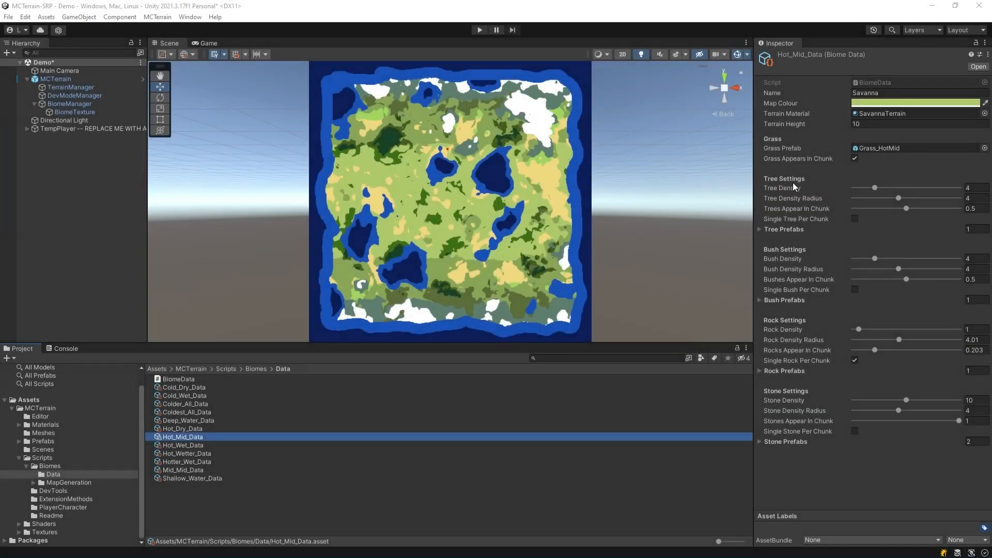
mouse_move(796, 190)
mouse_move(819, 210)
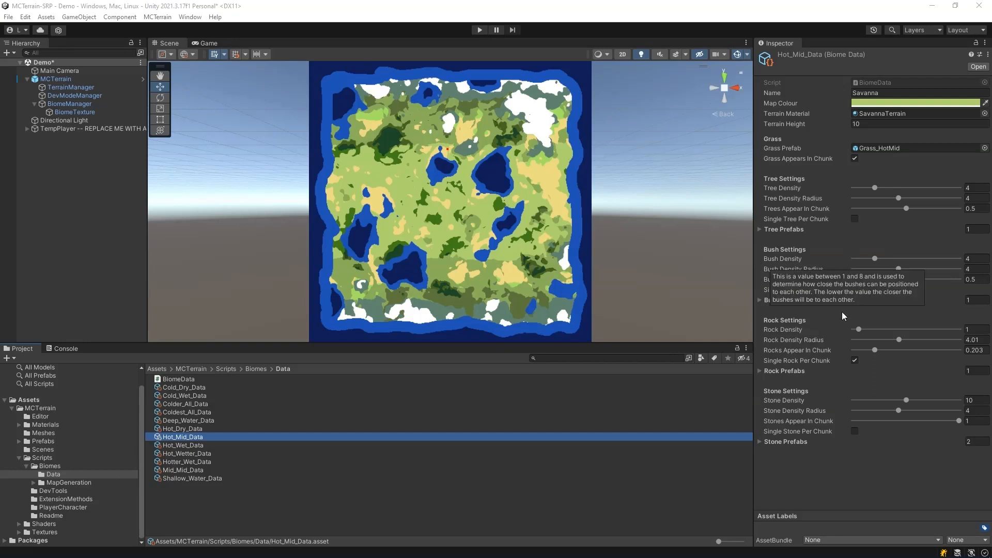
mouse_move(838, 405)
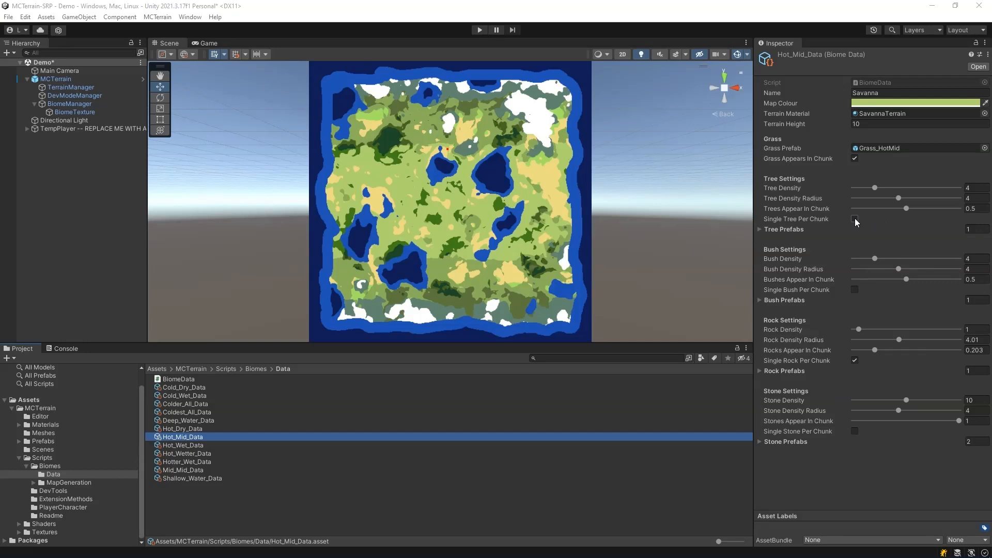
click(758, 228)
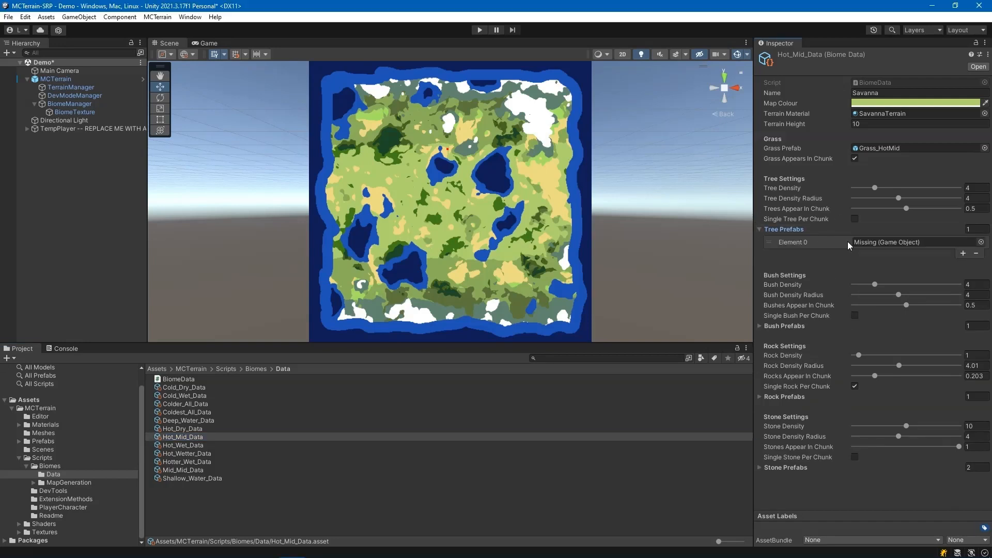